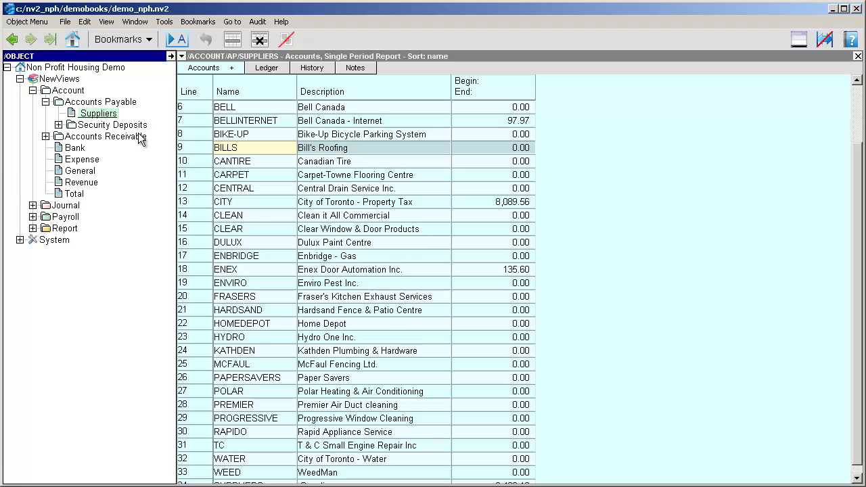
# Open Journal > Purchase > Purchase Invoices in the object tree.
pyautogui.click(33, 206)
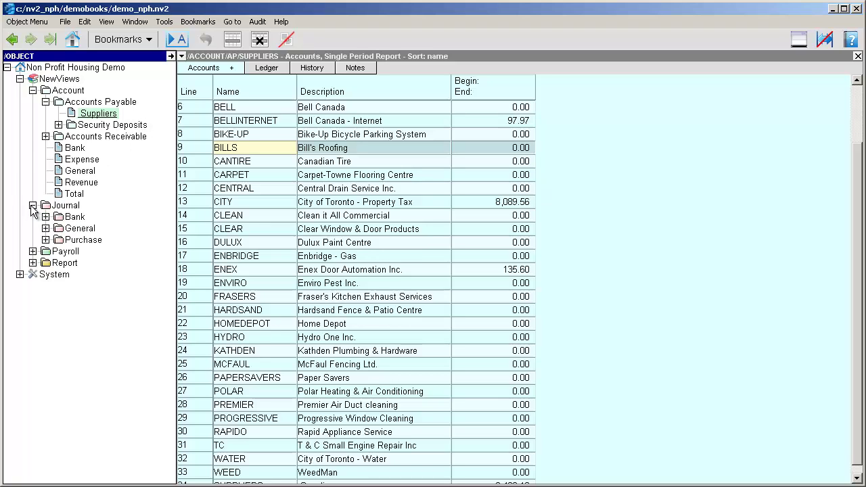
pyautogui.click(46, 240)
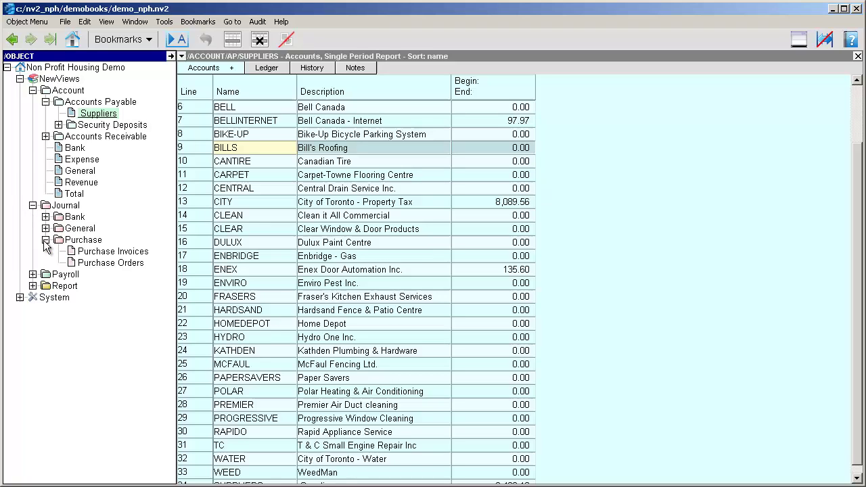
pyautogui.click(111, 253)
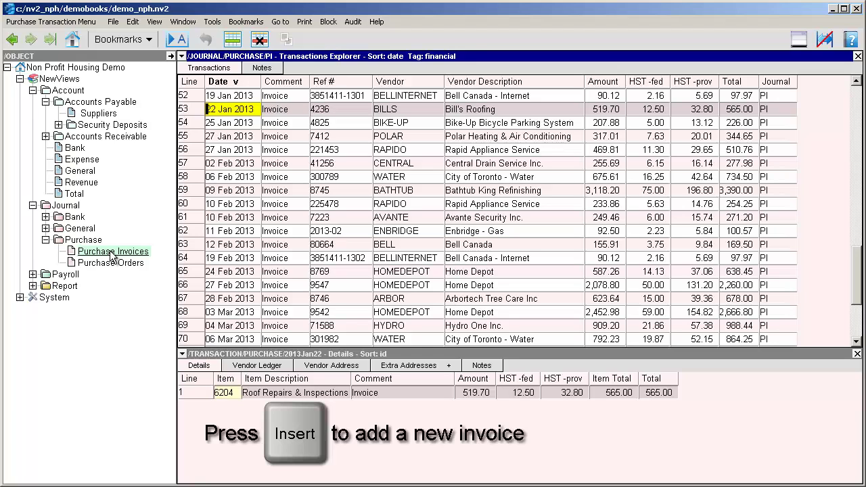
# Insert a new invoice row dated 0204 (02 Apr 2013), comment 'Invoice', Ref# 5762.
pyautogui.press('Insert')
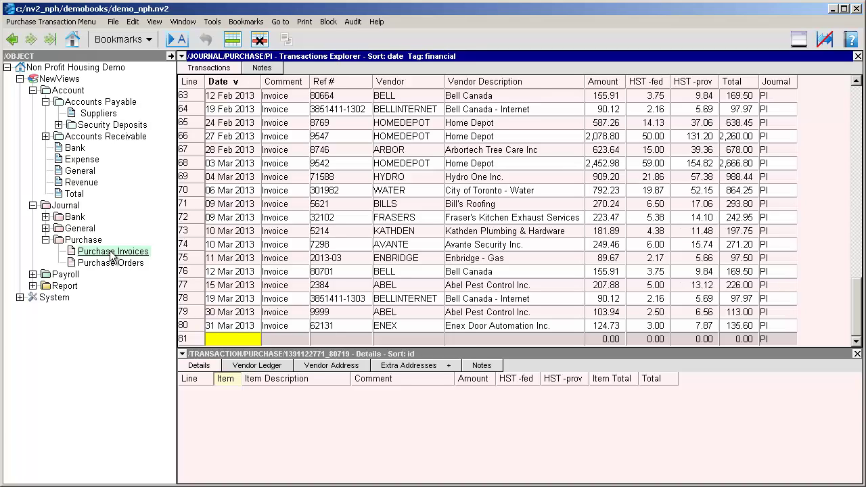
pyautogui.write('02042013')
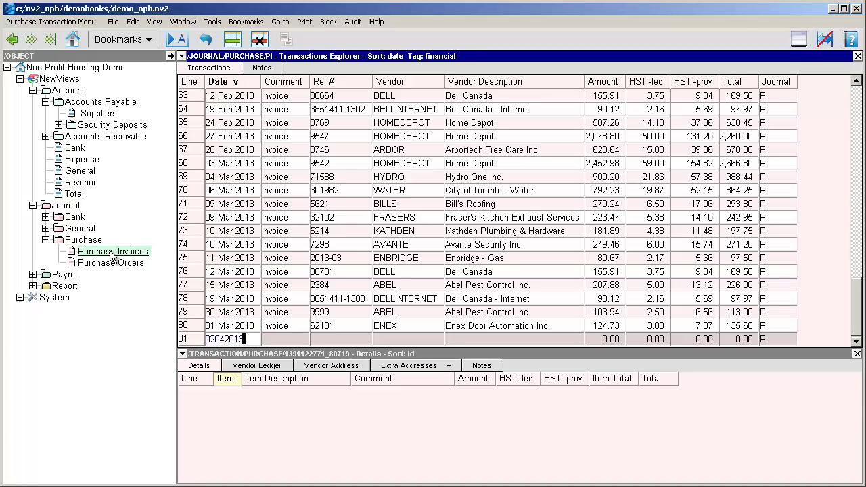
pyautogui.press('Return')
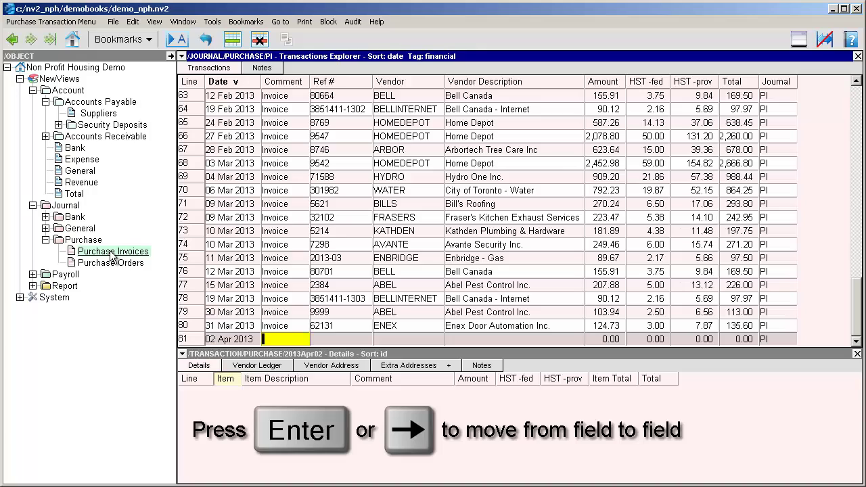
pyautogui.write('Invoice')
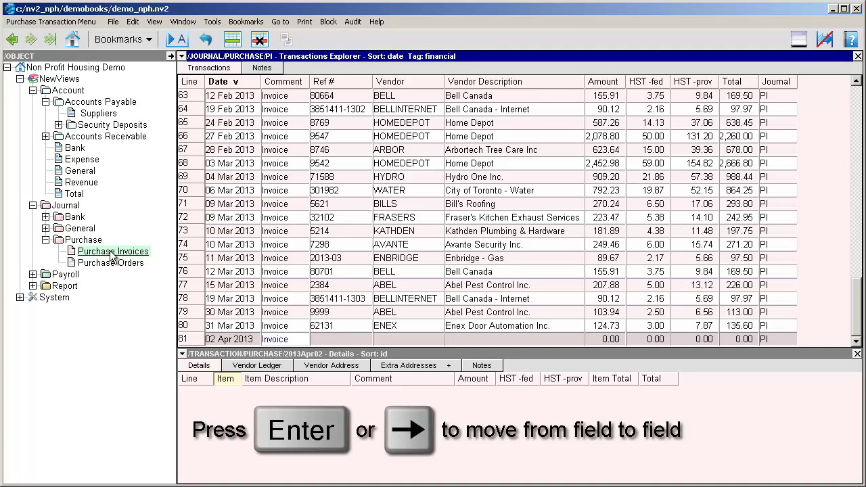
pyautogui.press('Return')
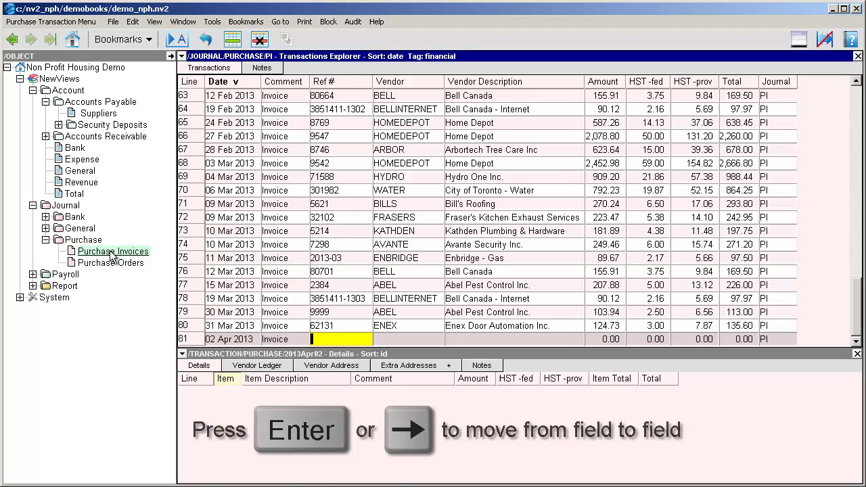
pyautogui.write('5762')
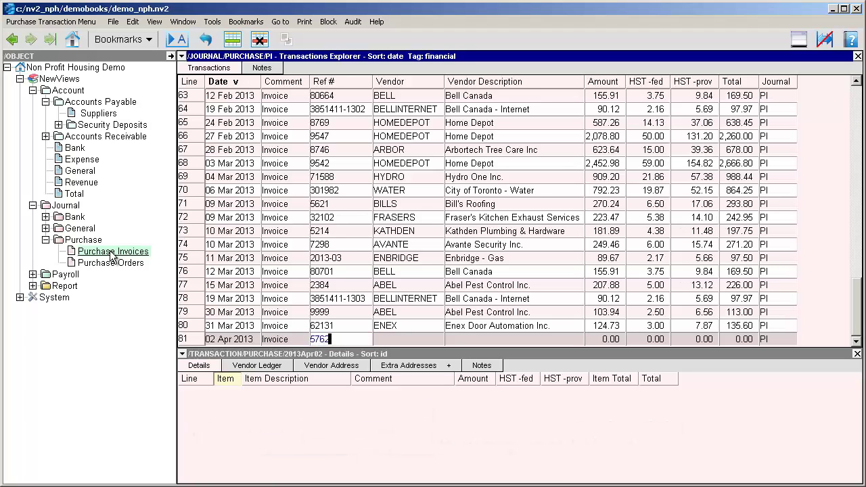
pyautogui.press('Return')
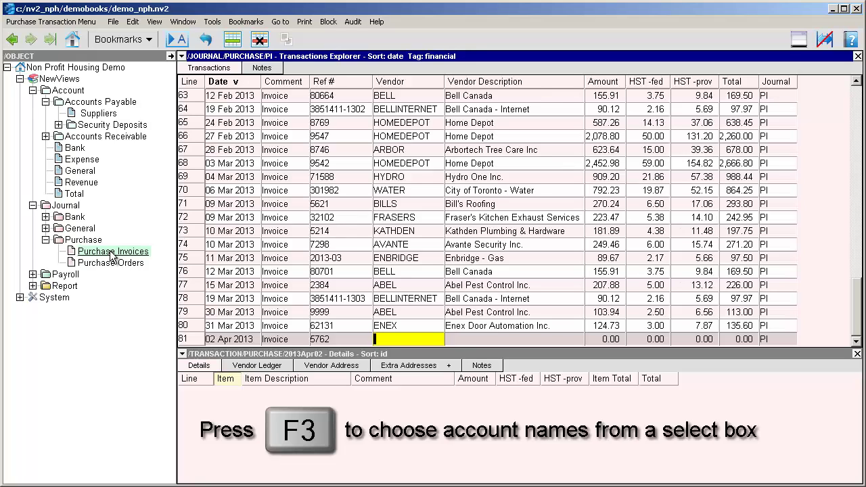
# Choose KATHDEN, Kathden Plumbing & Hardware, from the F3 vendor account list.
pyautogui.press('F3')
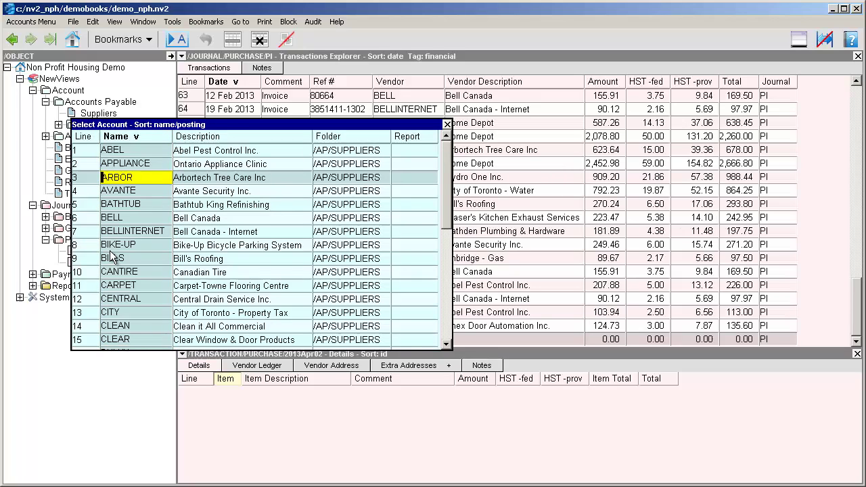
pyautogui.write('k')
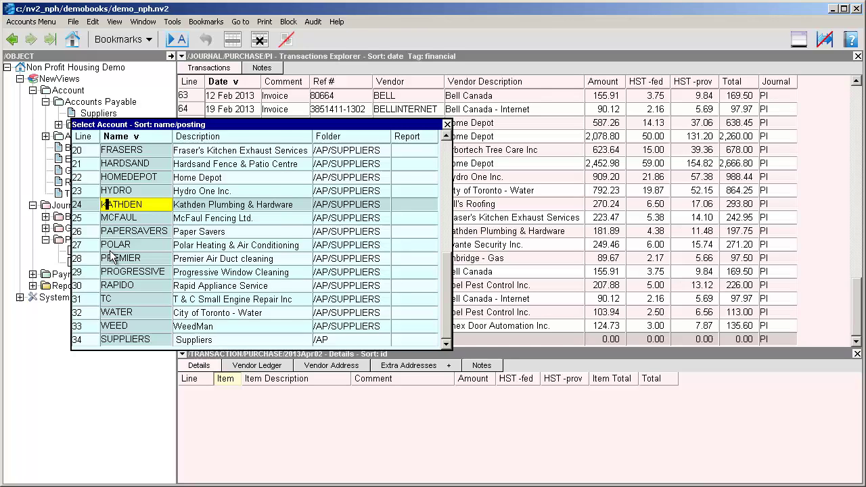
pyautogui.press('Return')
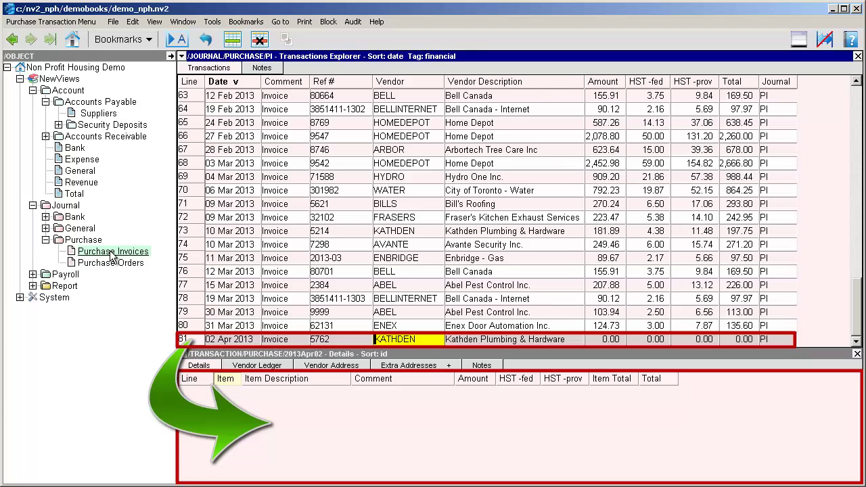
# Append empty item line 1 to the invoice details with Edit > Append.
pyautogui.click(340, 429)
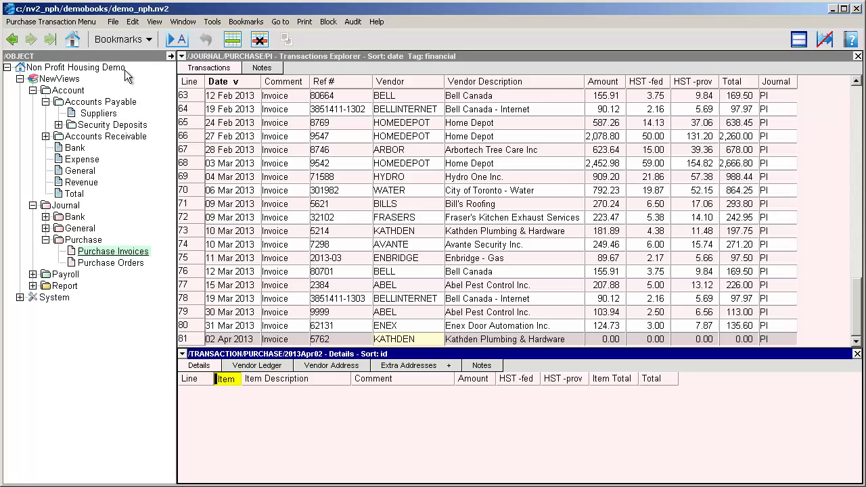
pyautogui.click(133, 22)
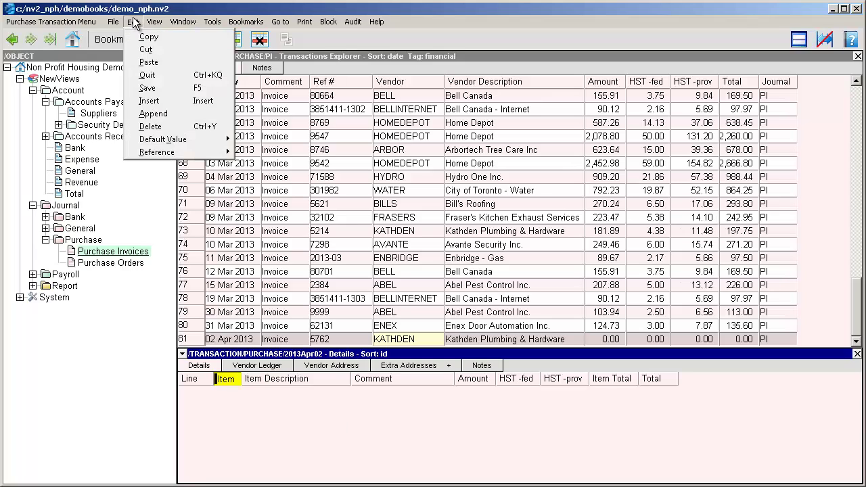
pyautogui.click(188, 116)
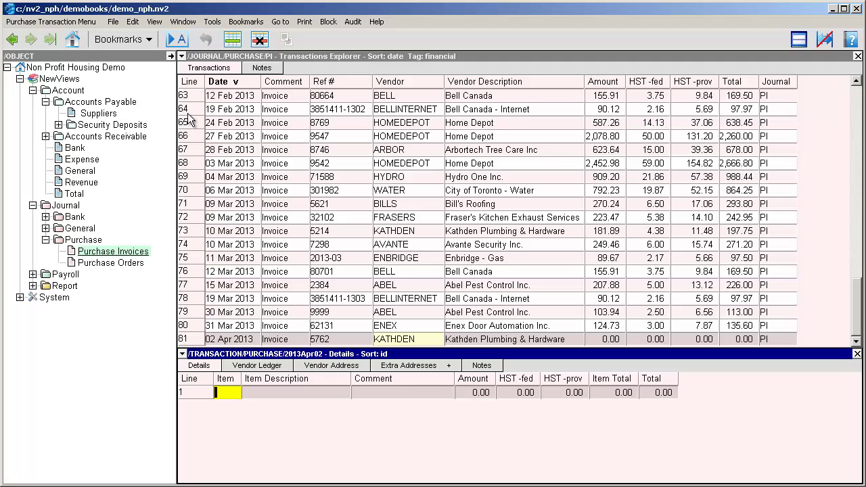
# Pick 6262 Hardware Supplies as line 1's charge account from the list sorted by description.
pyautogui.press('space')
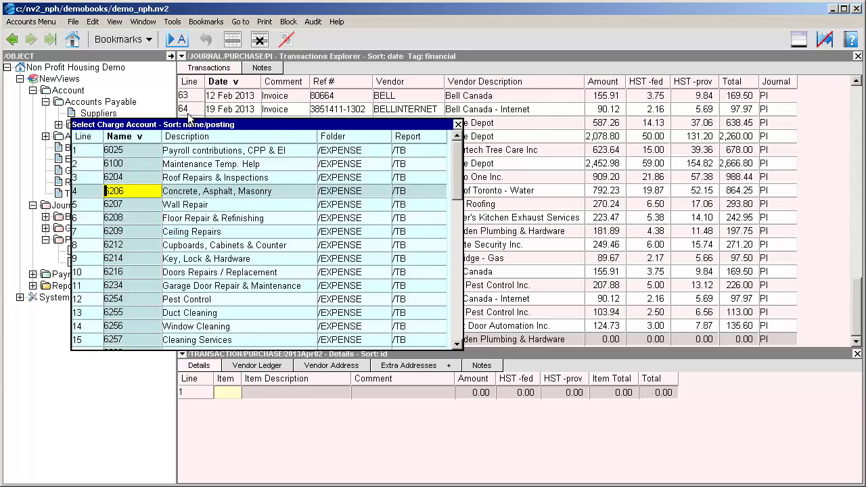
pyautogui.press('Tab')
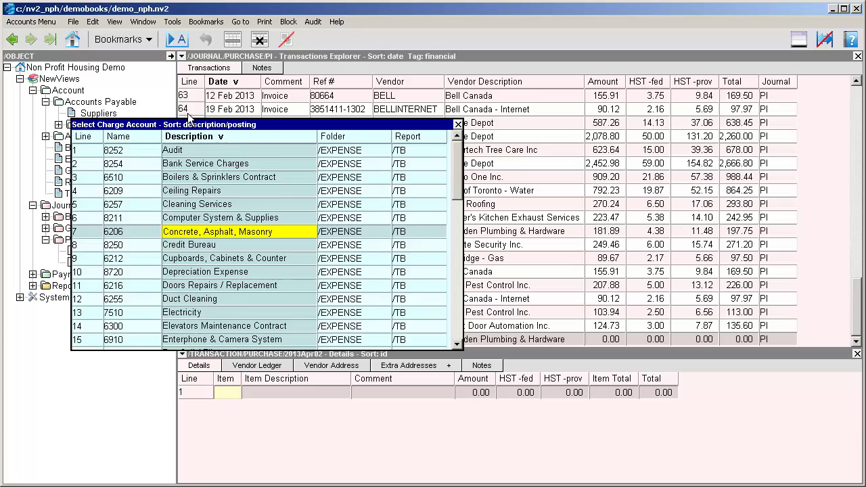
pyautogui.write('h')
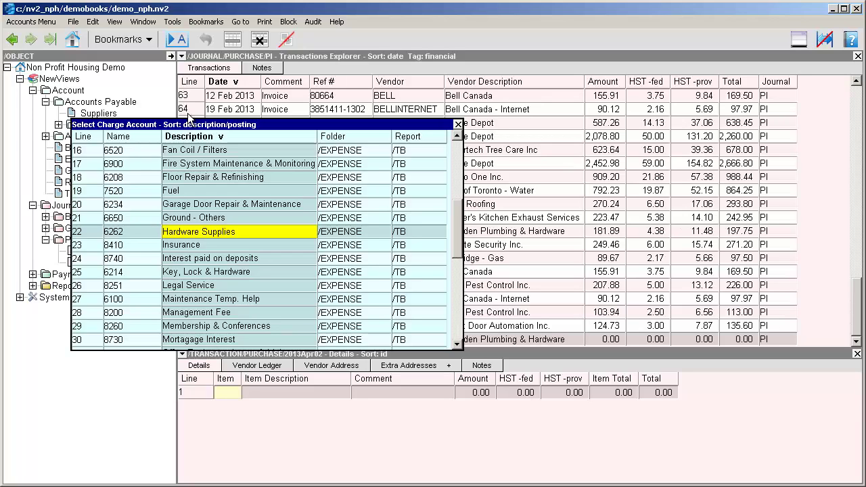
pyautogui.press('Return')
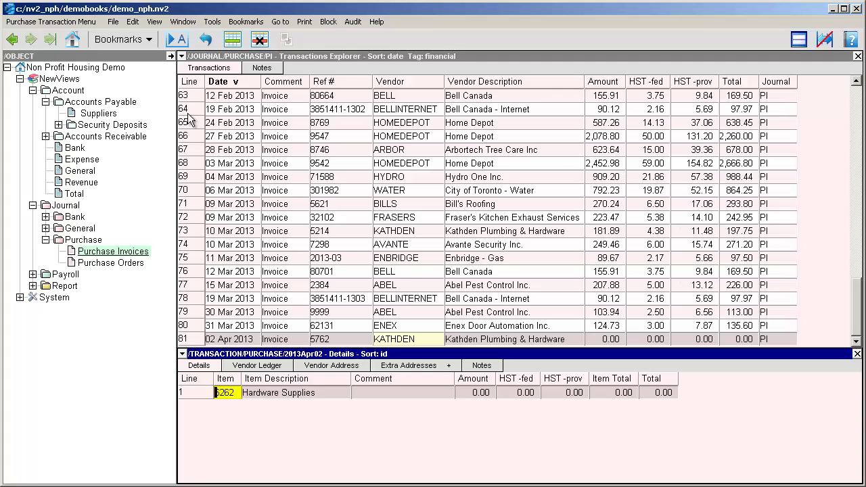
# Enter line 1 as Sewer Snake for 350.00, taxes giving a 395.50 total, then start line 2.
pyautogui.press('Tab')
pyautogui.press('Tab')
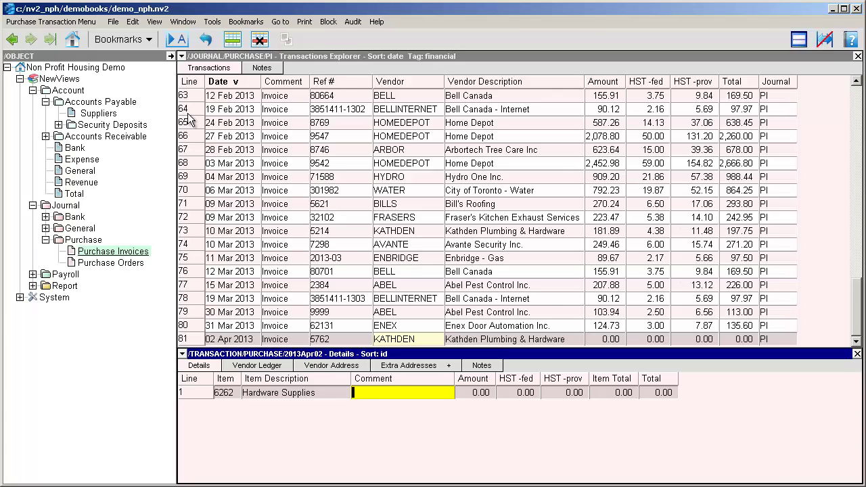
pyautogui.write('Ser')
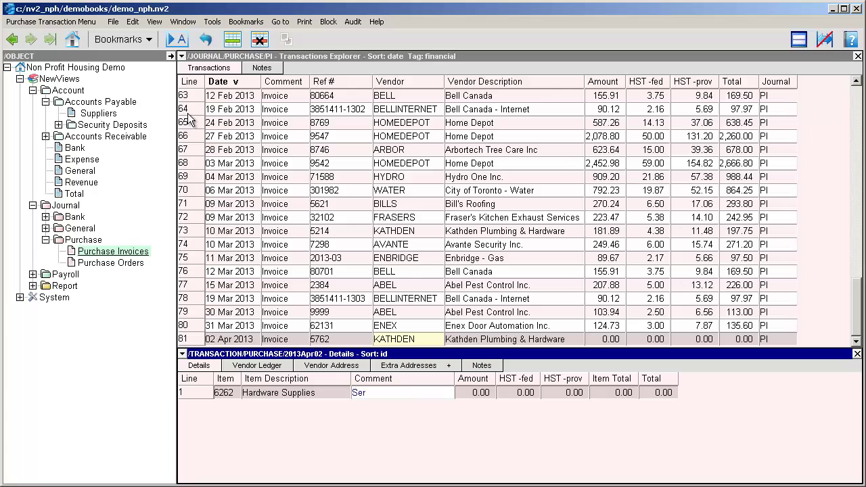
pyautogui.press('BackSpace')
pyautogui.write('wer Snake')
pyautogui.press('Tab')
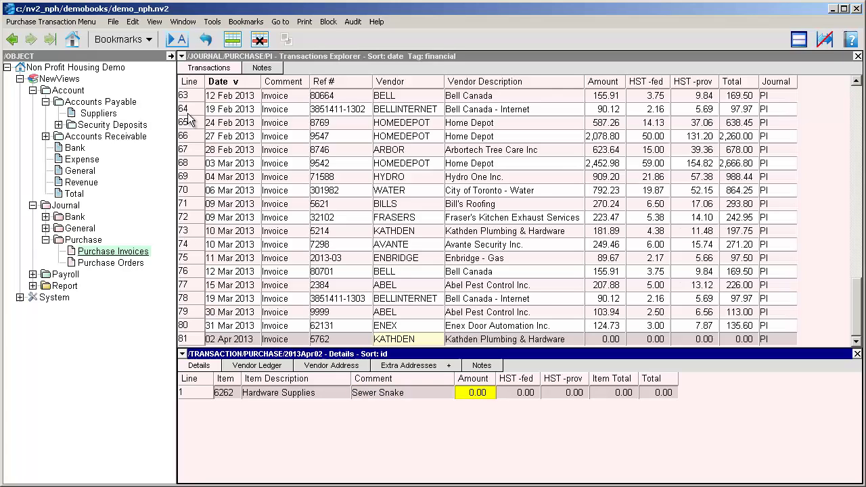
pyautogui.write('350.0')
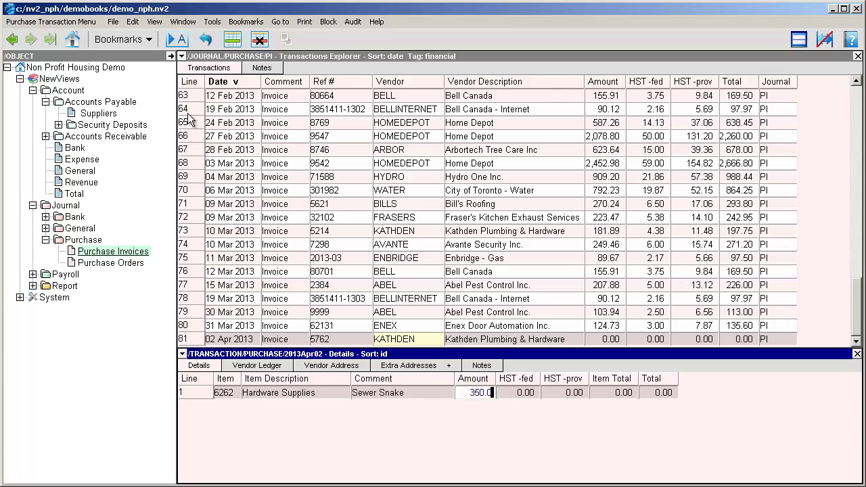
pyautogui.write('0')
pyautogui.press('Tab')
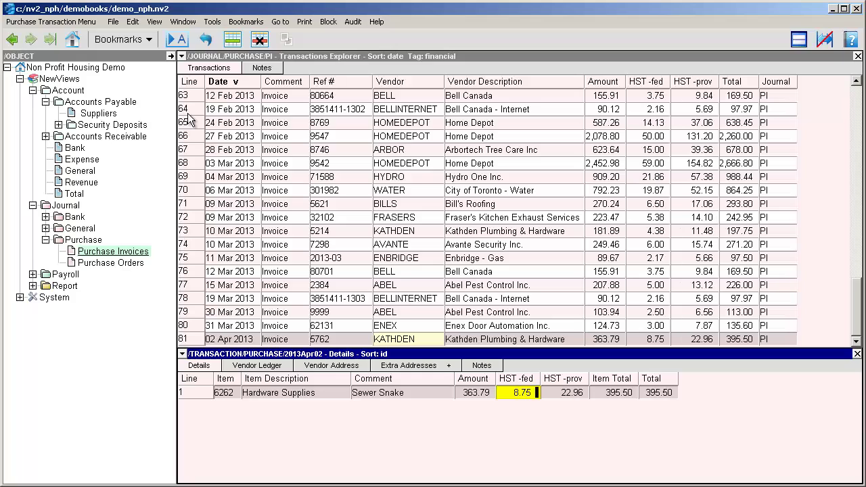
pyautogui.press('Tab')
pyautogui.press('Tab')
pyautogui.press('Tab')
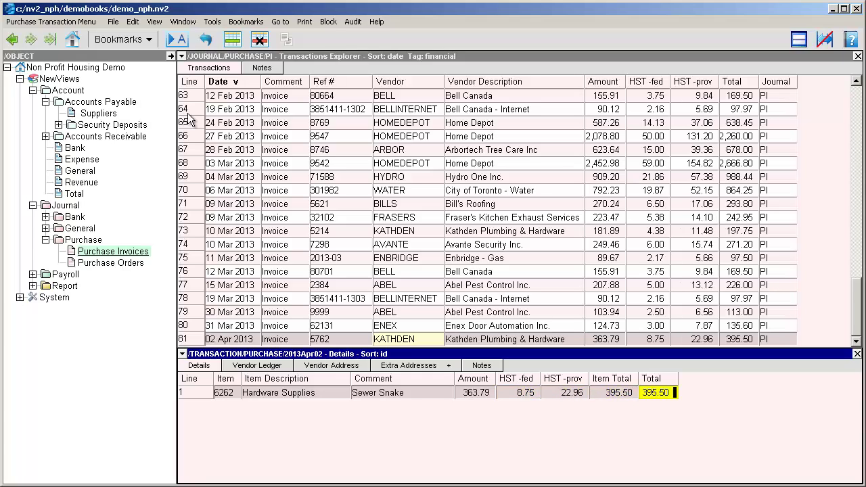
pyautogui.press('Tab')
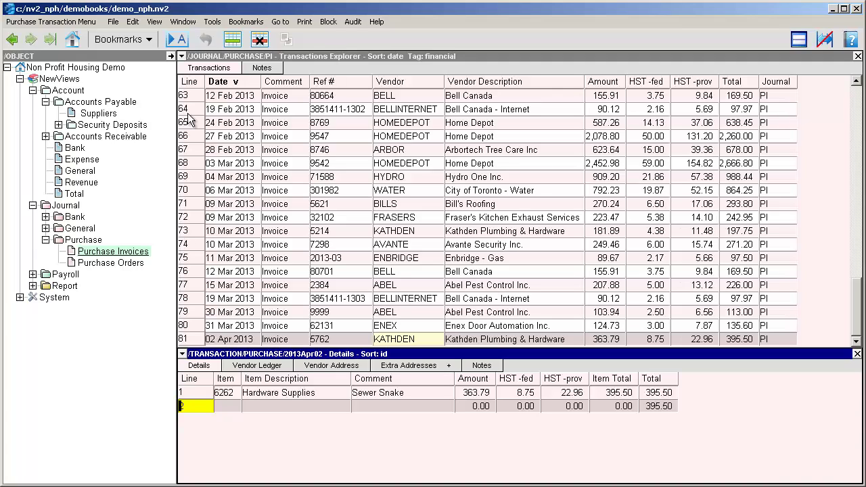
# Fill line 2 with item 6262, comment Tube Cutter and amount 15.00, totalling 16.95.
pyautogui.press('Tab')
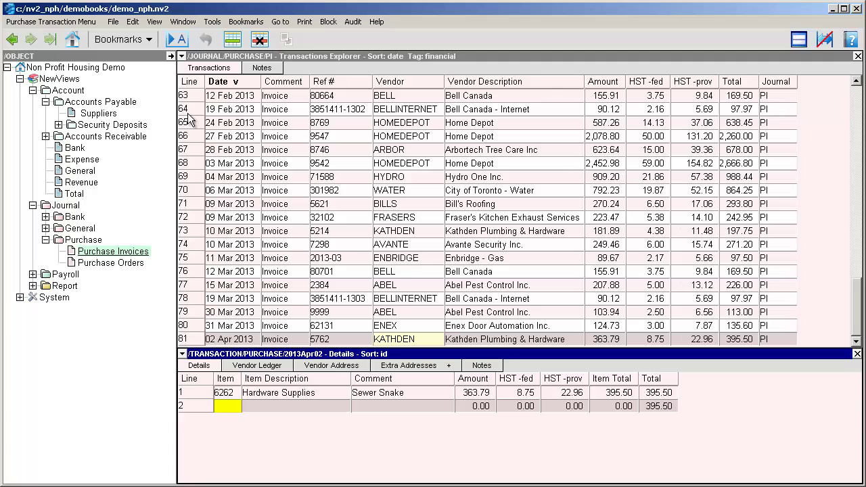
pyautogui.write('6262')
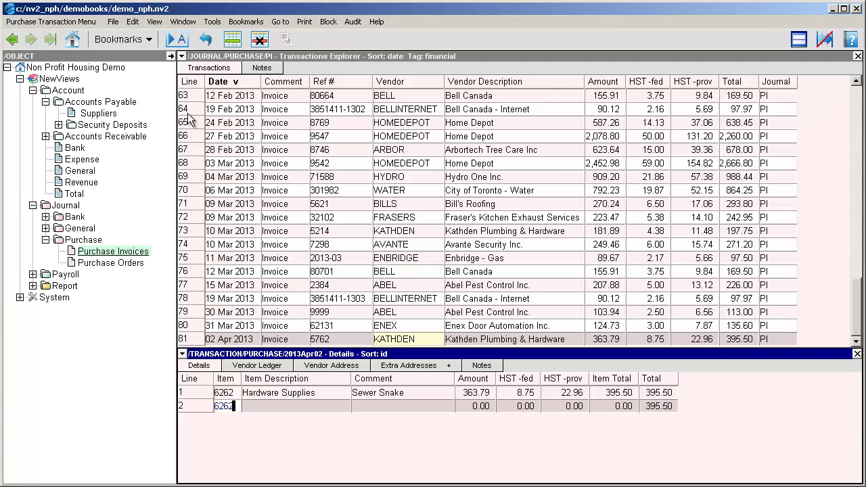
pyautogui.press('Tab')
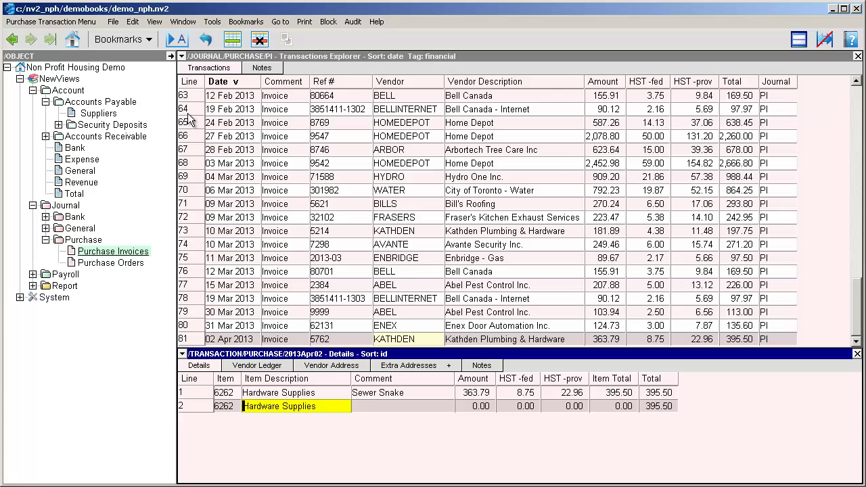
pyautogui.press('Tab')
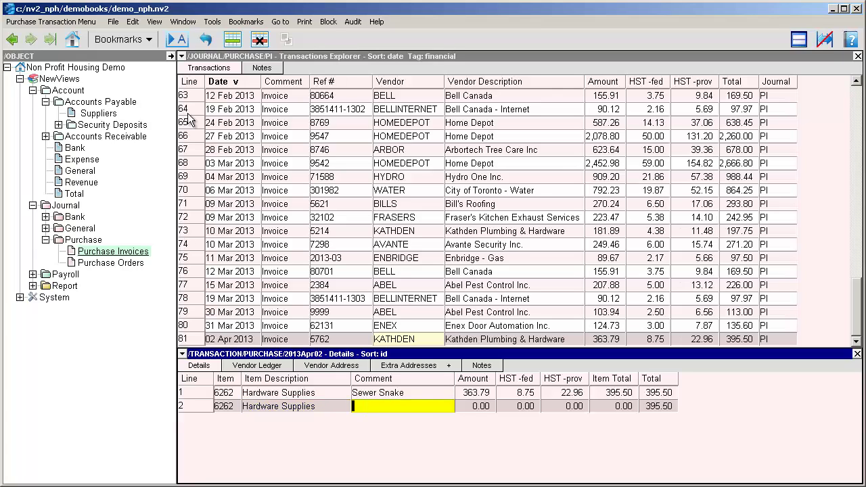
pyautogui.write('T')
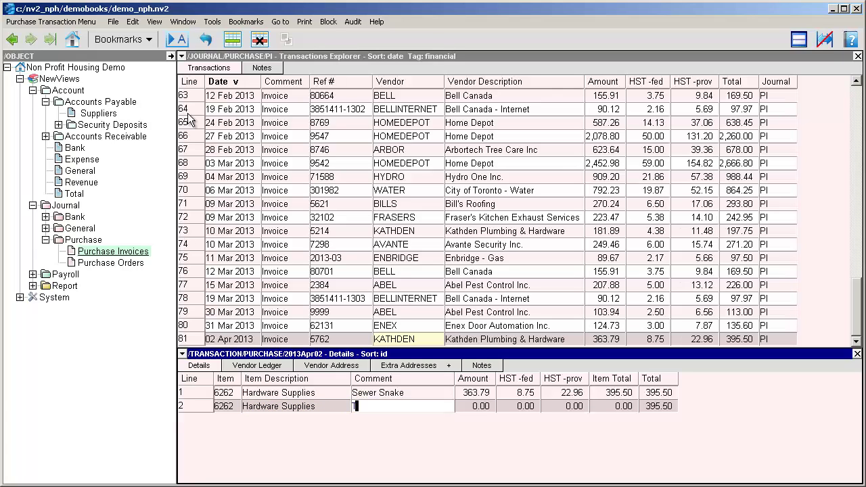
pyautogui.write('ube Cutter')
pyautogui.press('Tab')
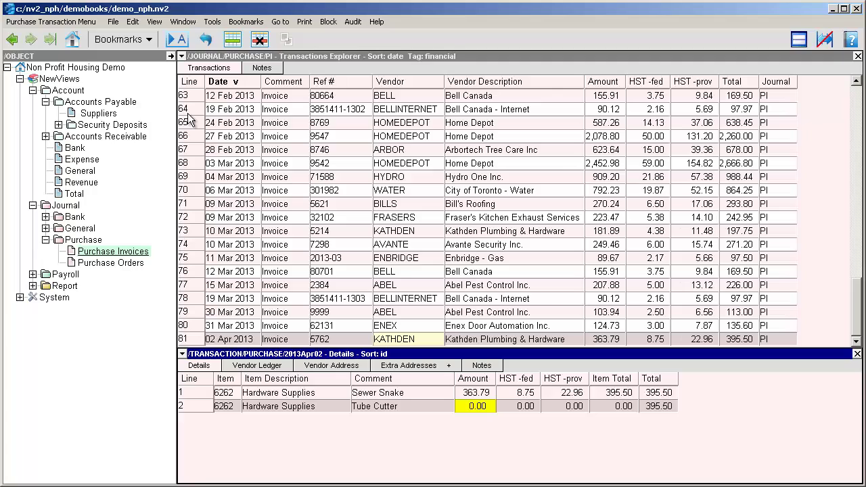
pyautogui.write('15.0')
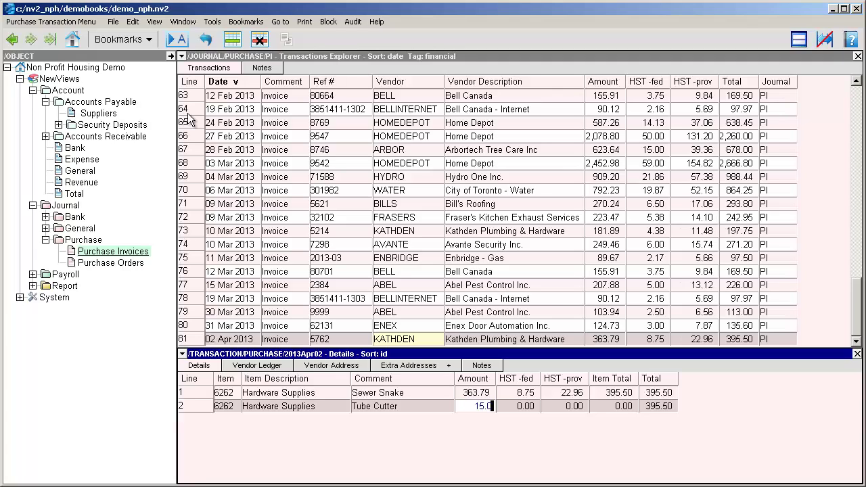
pyautogui.write('0')
pyautogui.press('Tab')
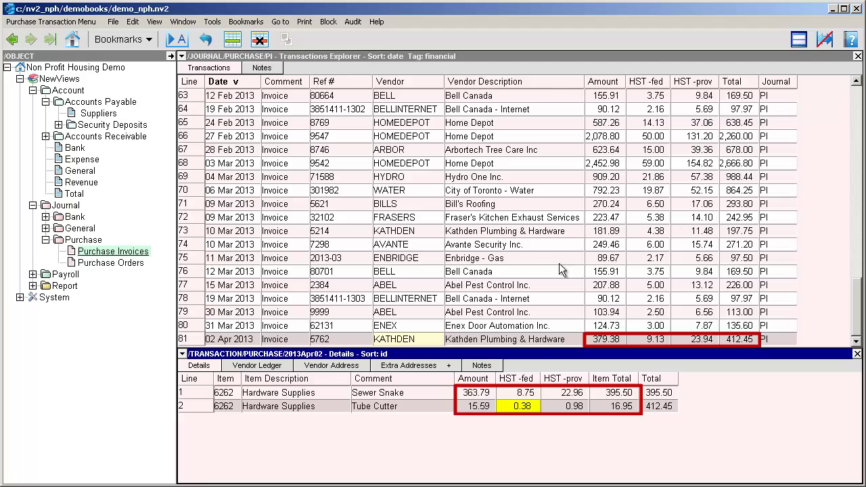
# Post the 412.45 KATHDEN invoice from row 81 and open blank line 82.
pyautogui.click(737, 341)
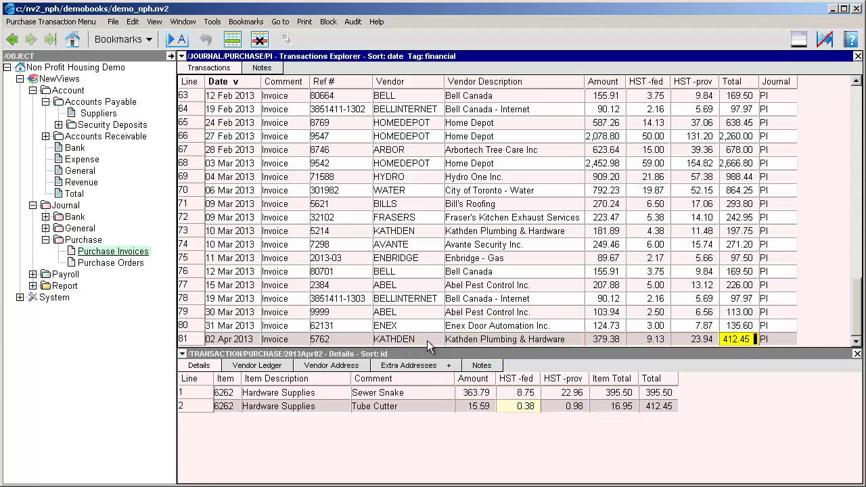
pyautogui.press('Down')
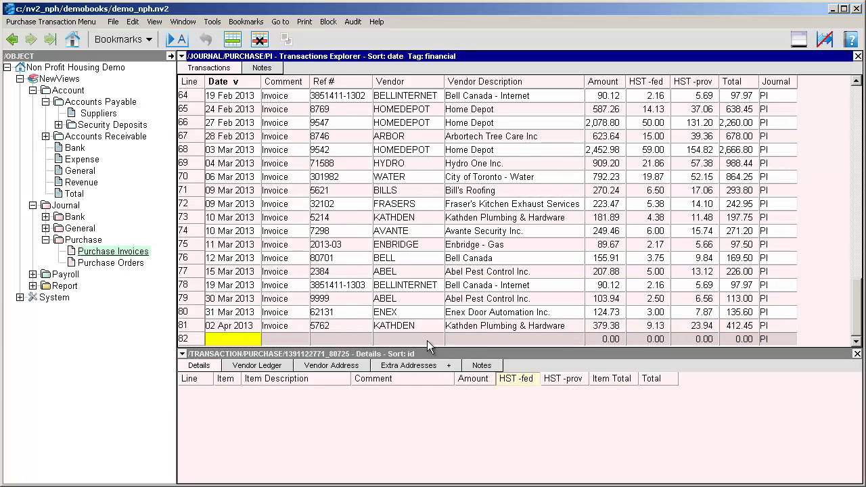